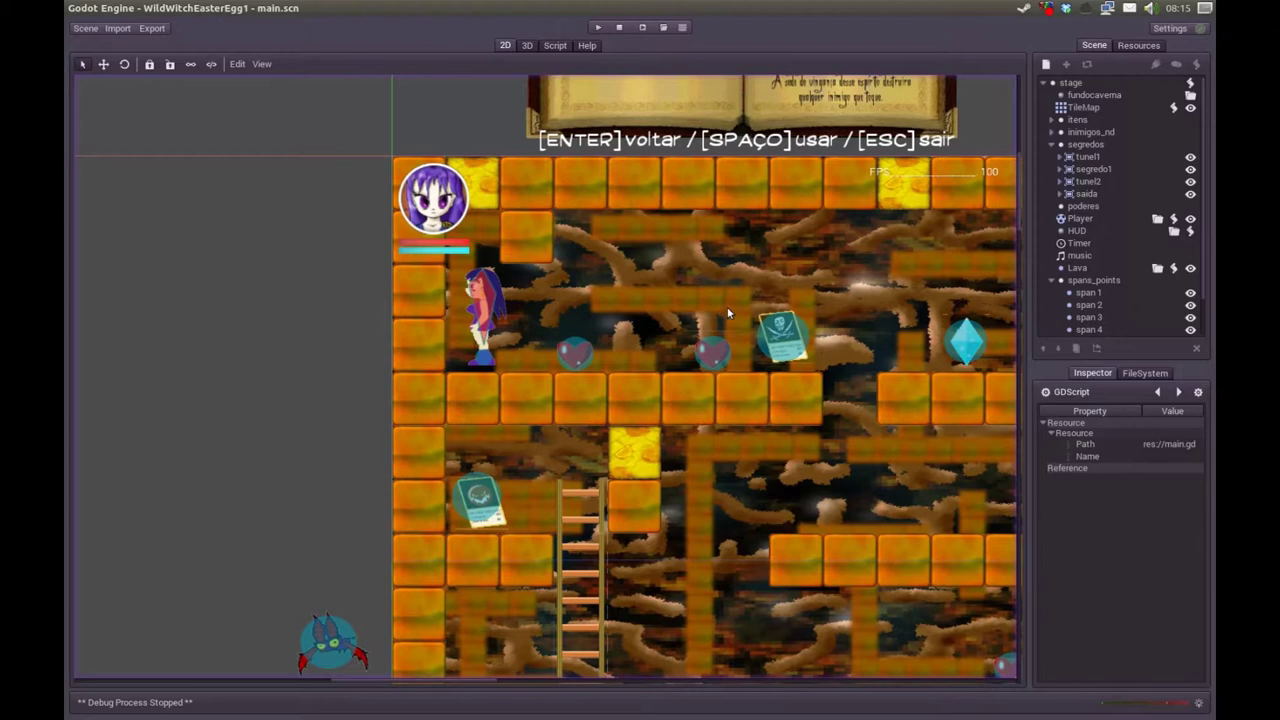
Run the game from the editor and start a level from the Jogar menu.
scroll(705, 318, "right", 2)
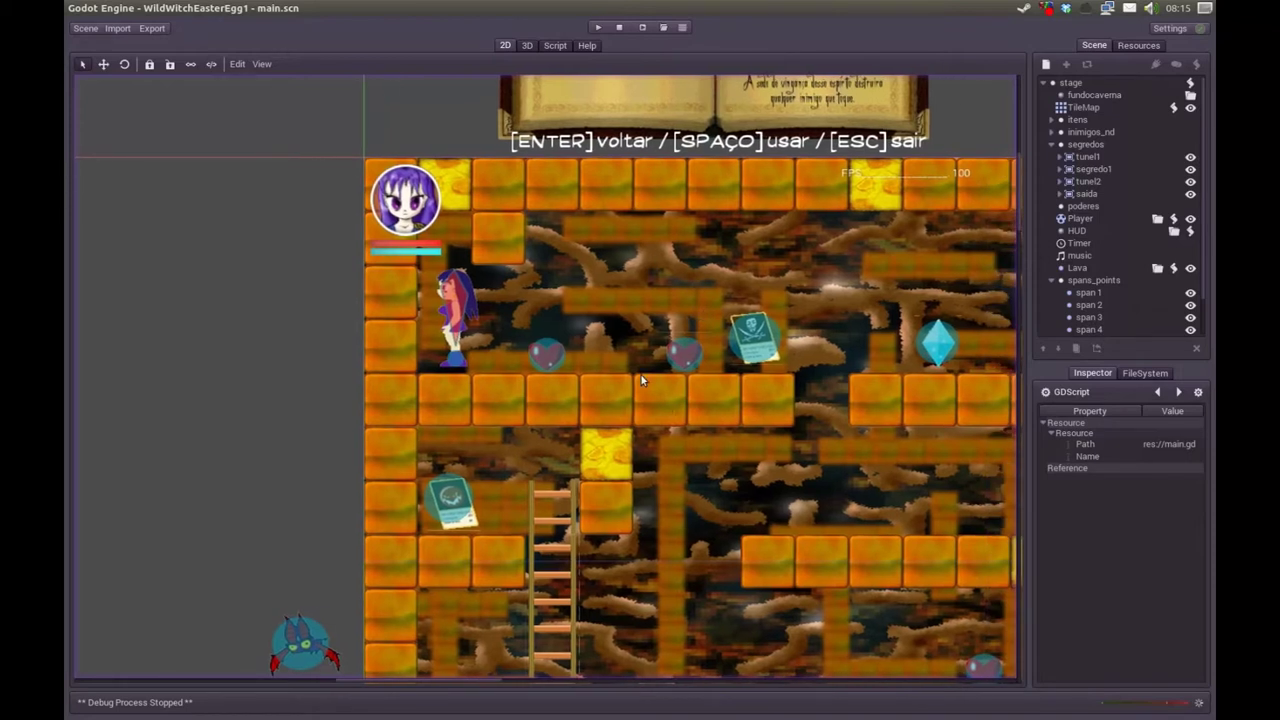
scroll(679, 352, "right", 4)
scroll(679, 352, "left", 3)
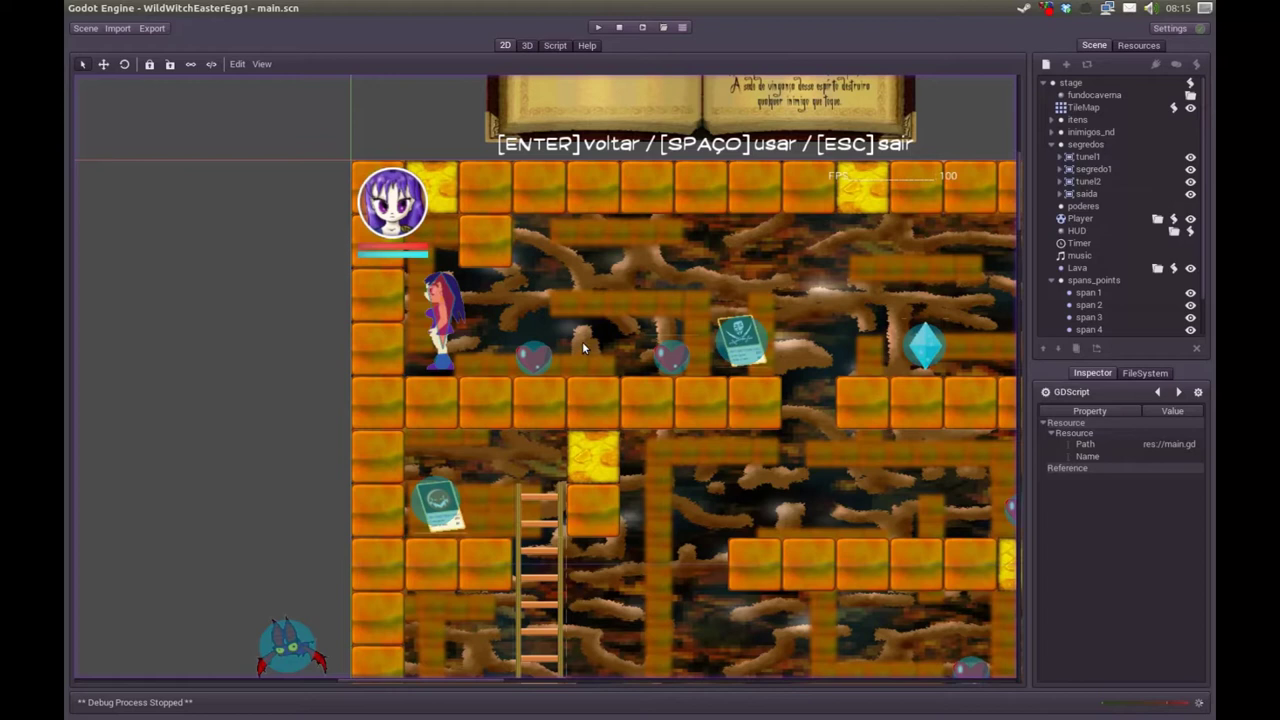
left_click(599, 28)
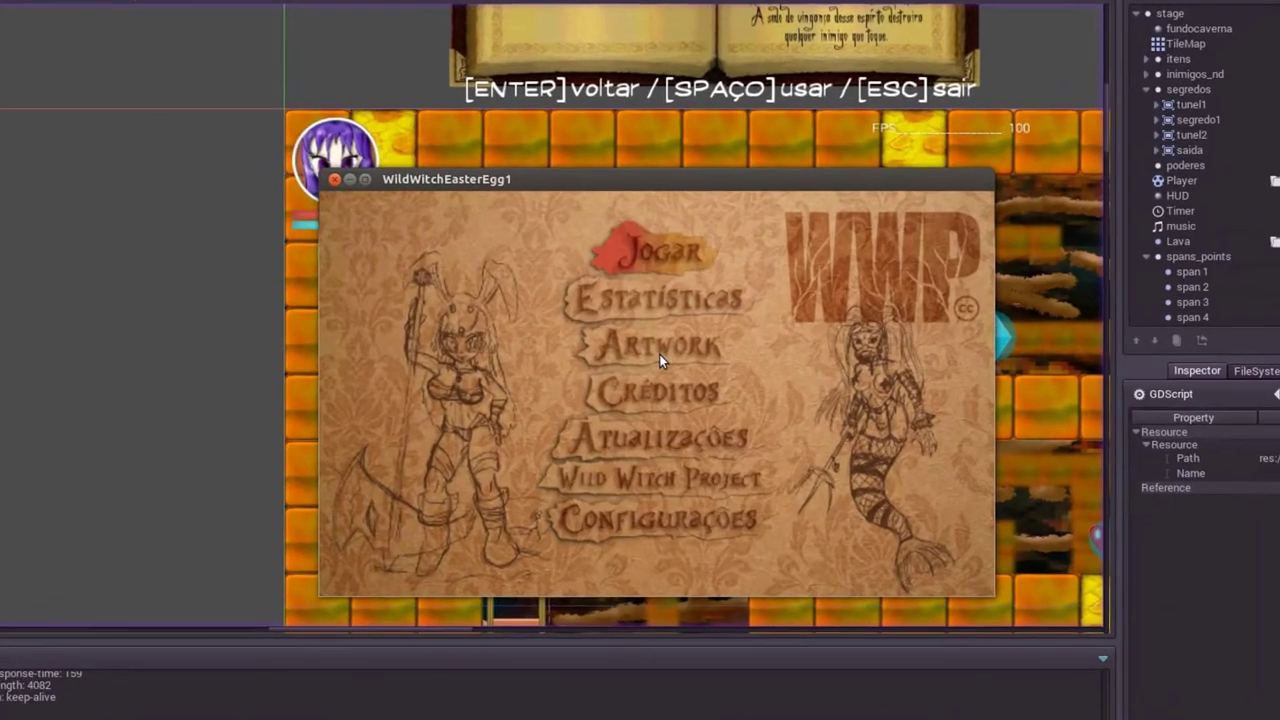
key("Return")
Walk and jump the witch rightward, collecting the heart, the card and the blue crystal.
key("Right")
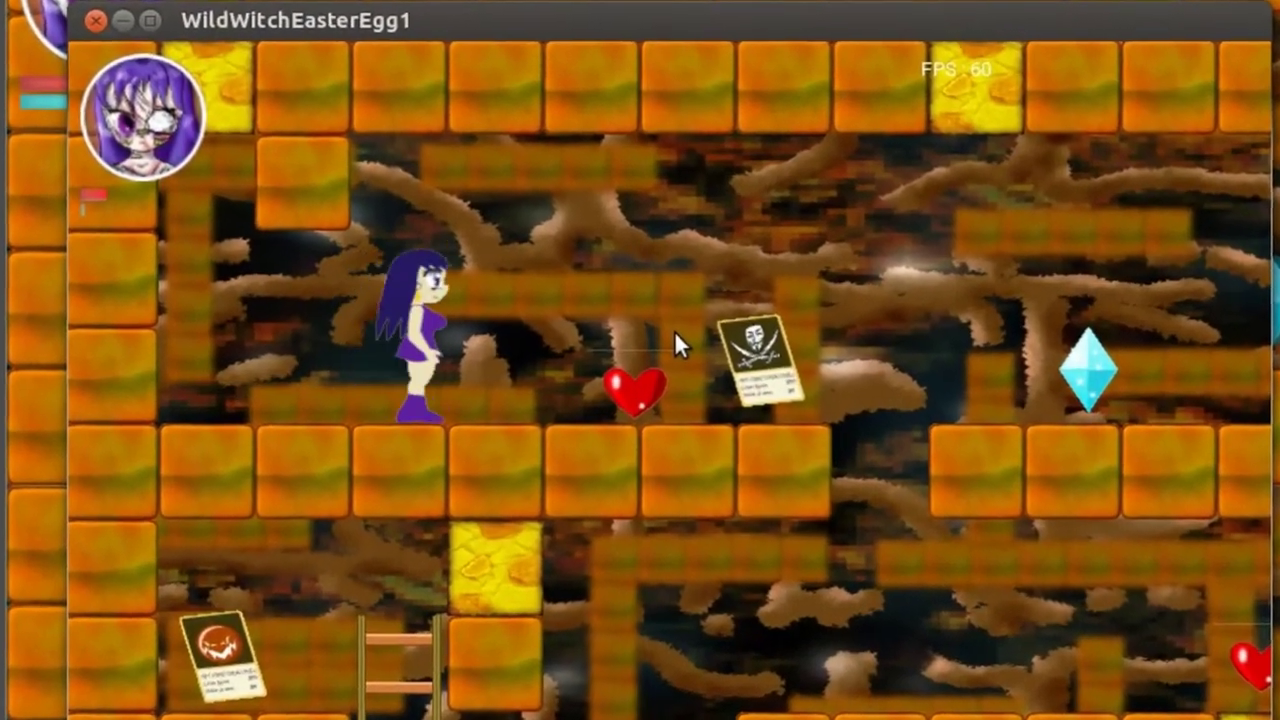
key("Left")
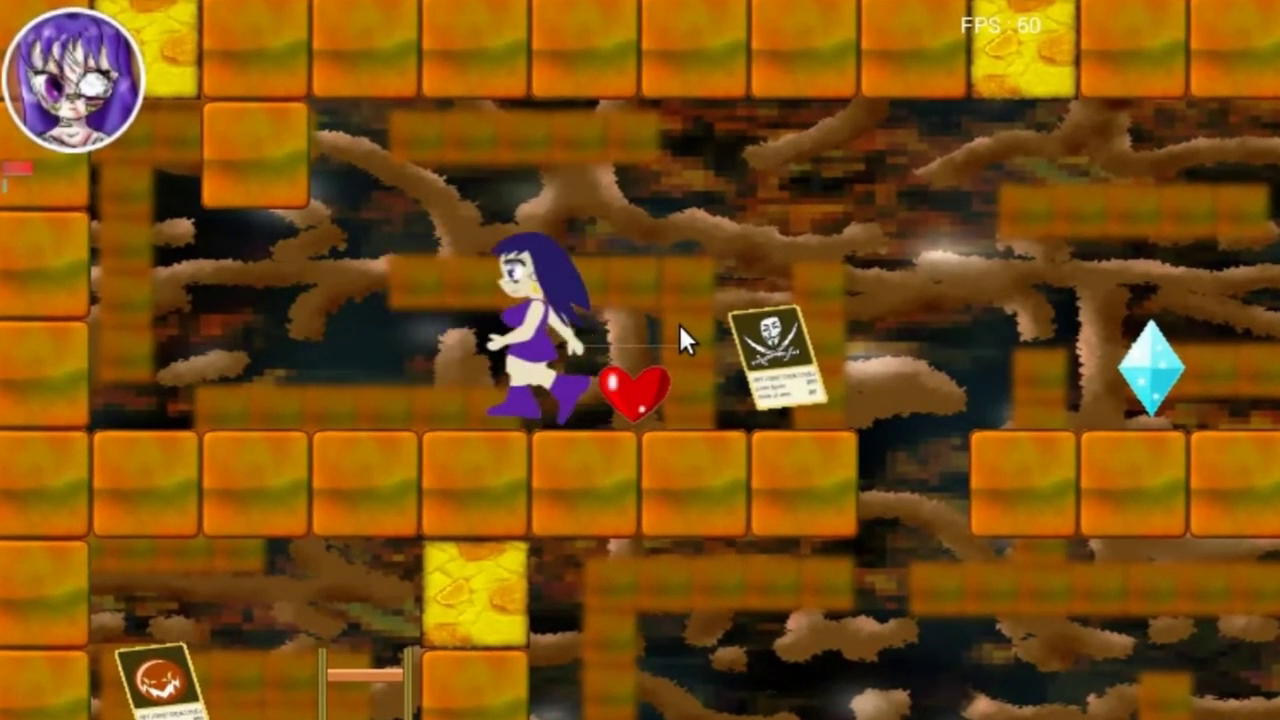
key("Right")
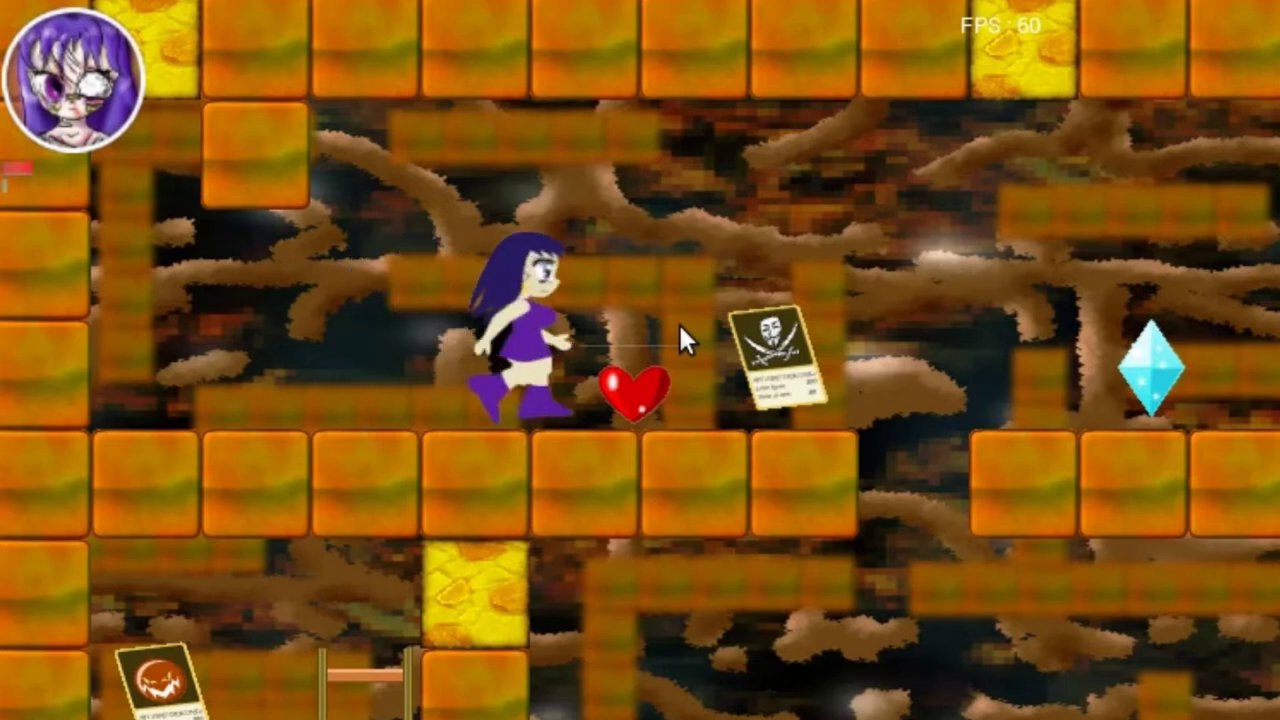
key("space")
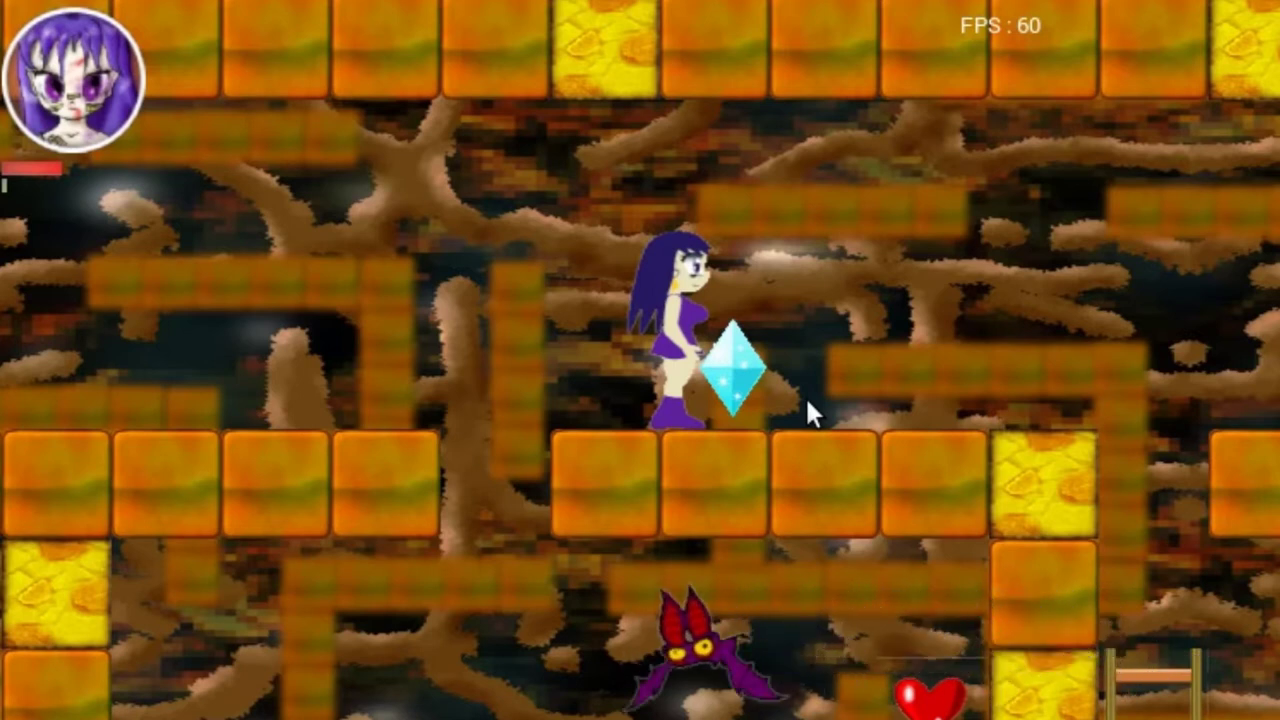
key("Right")
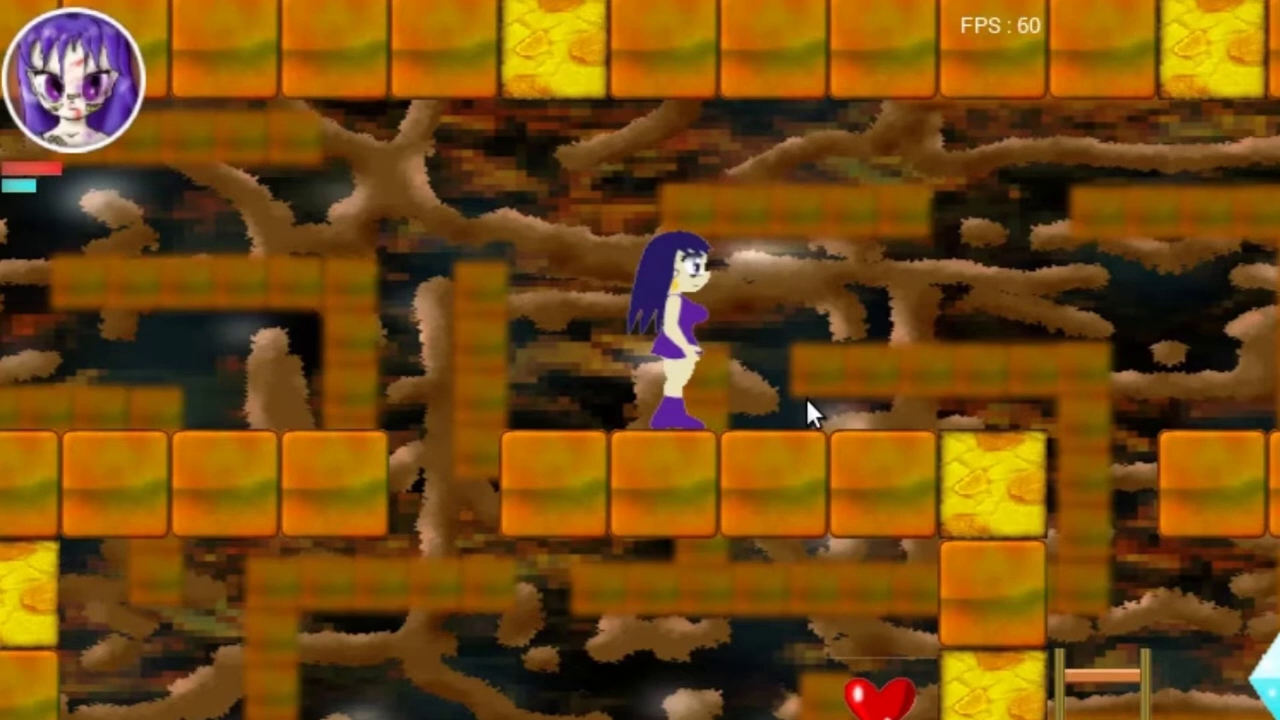
key("Left")
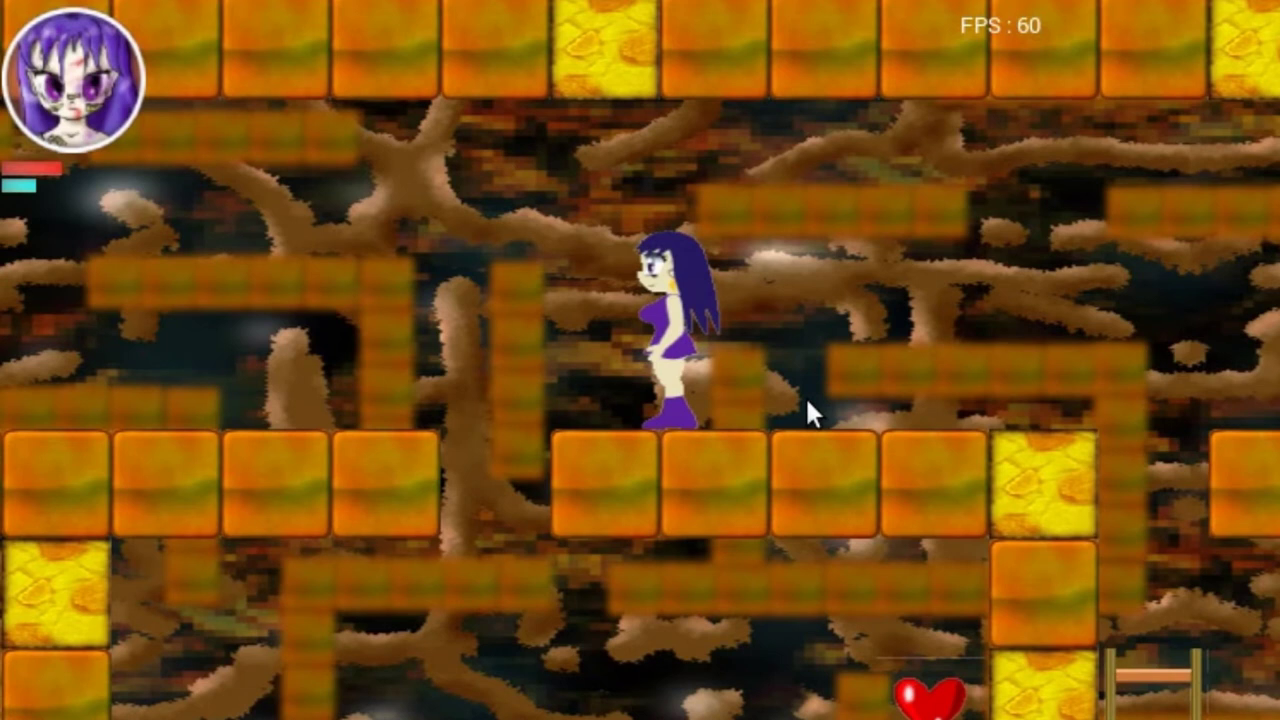
key("Right")
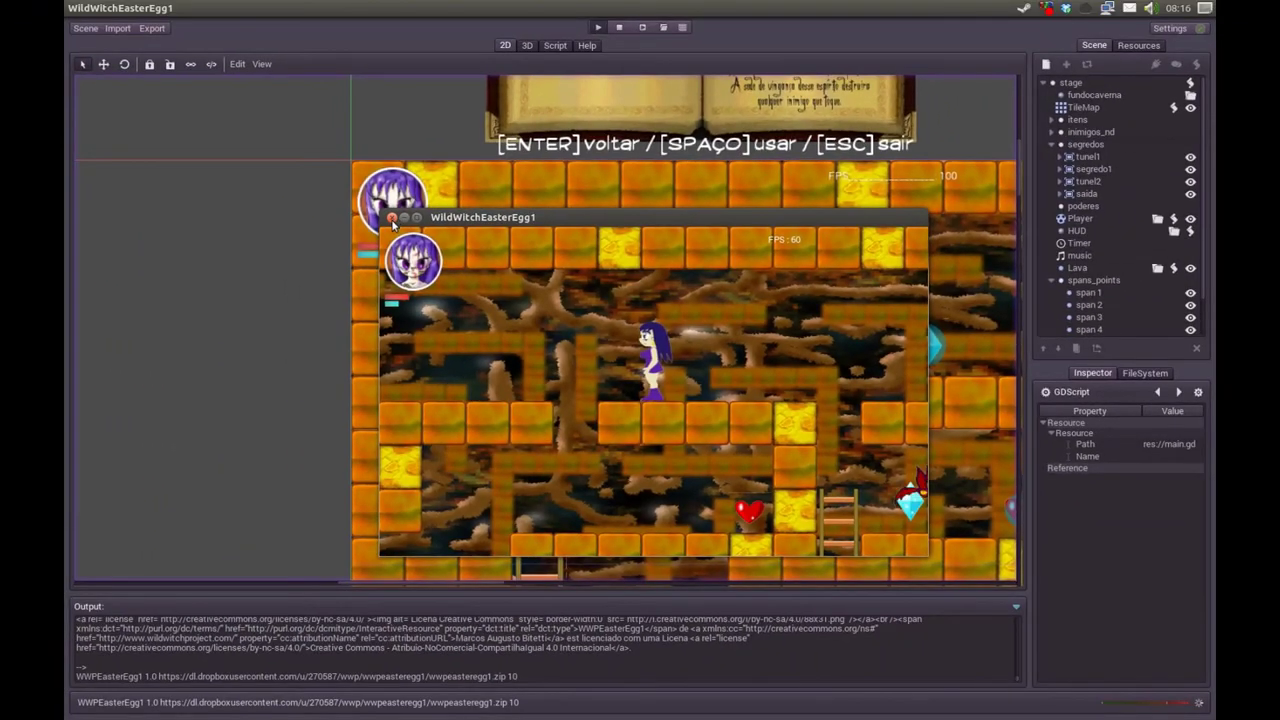
Close the game window, dismiss the process-exited alert, and glance at Resources before returning to Scene.
left_click(391, 218)
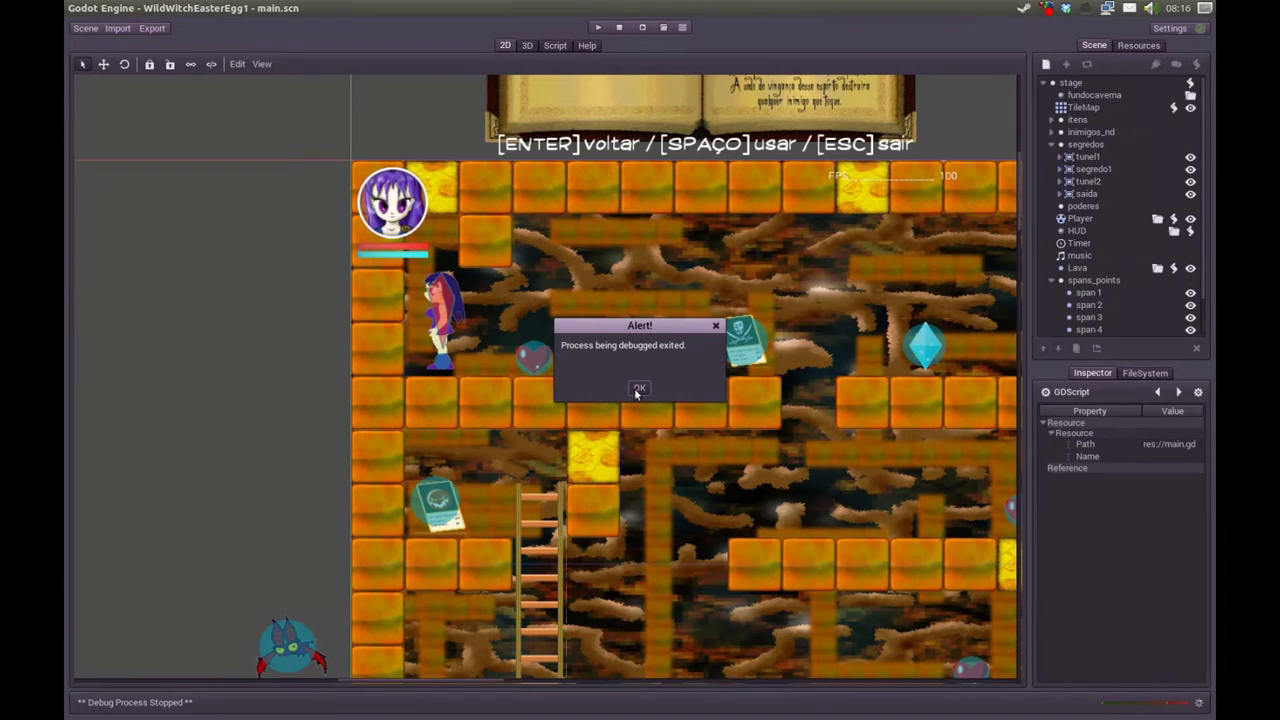
left_click(635, 390)
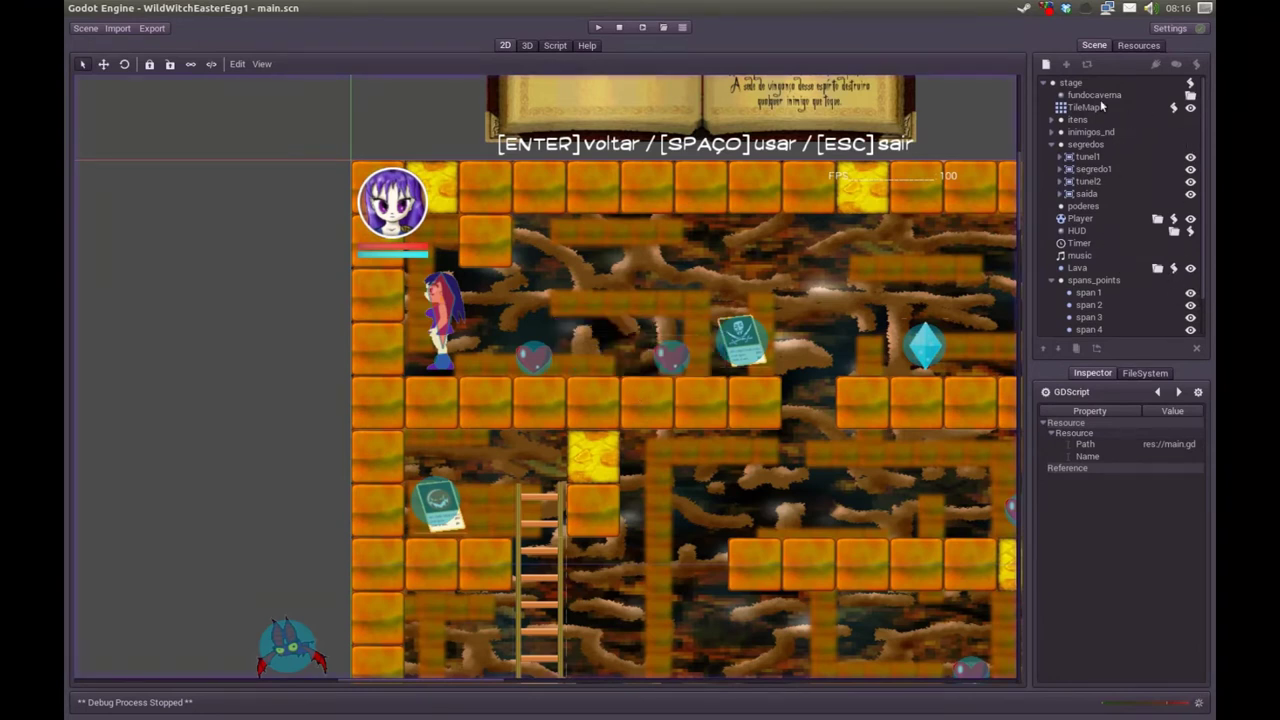
left_click(1138, 47)
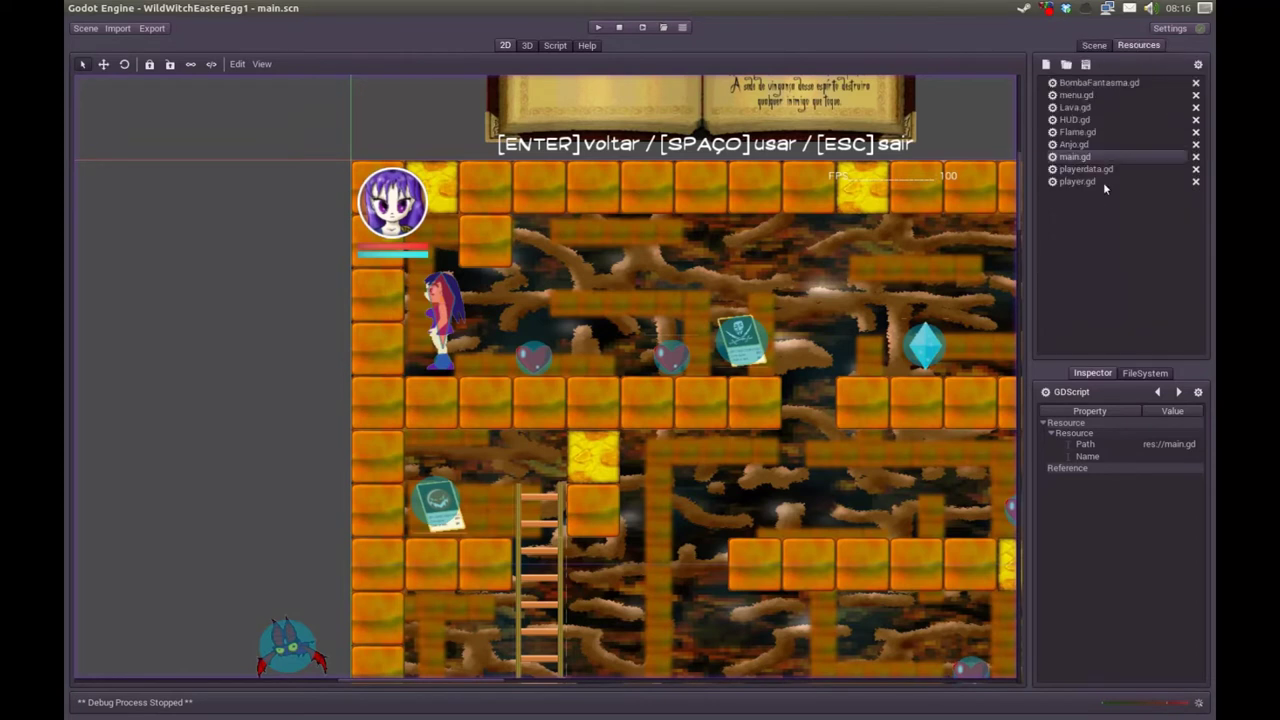
left_click(1095, 46)
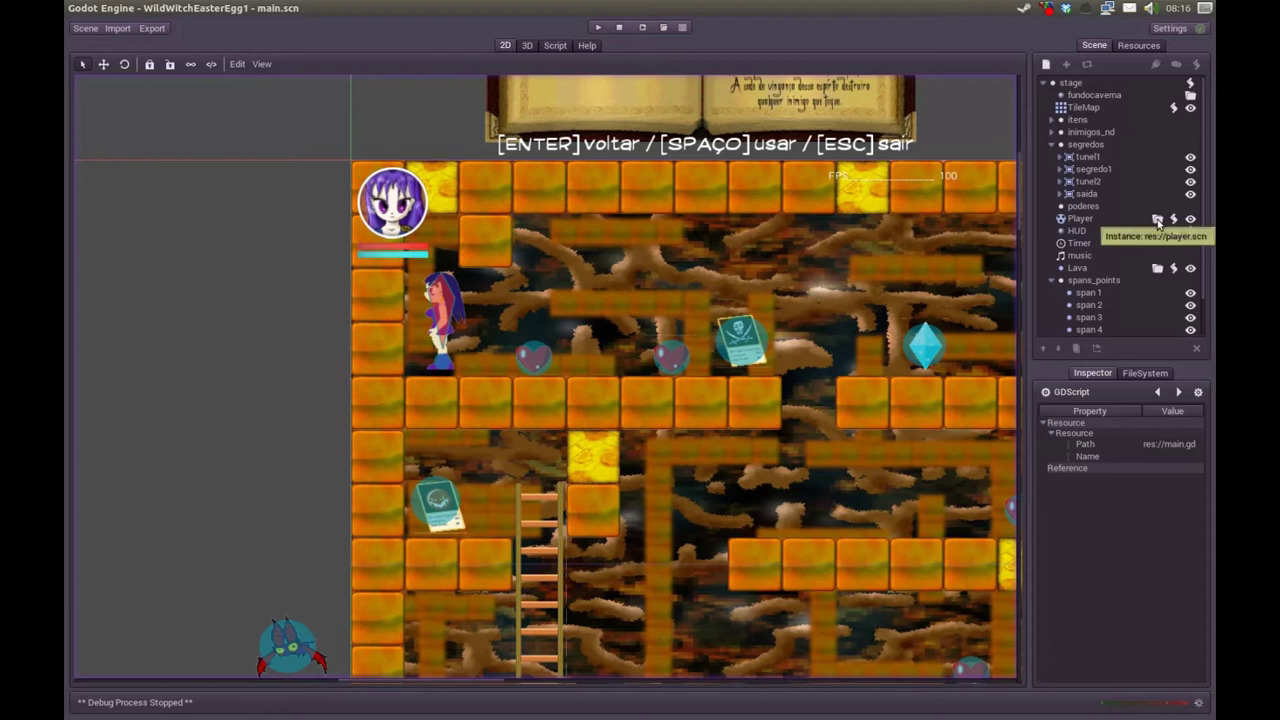
left_click(1158, 221)
Open player.scn from the Player instance icon and select its Sprite node.
left_click(1099, 46)
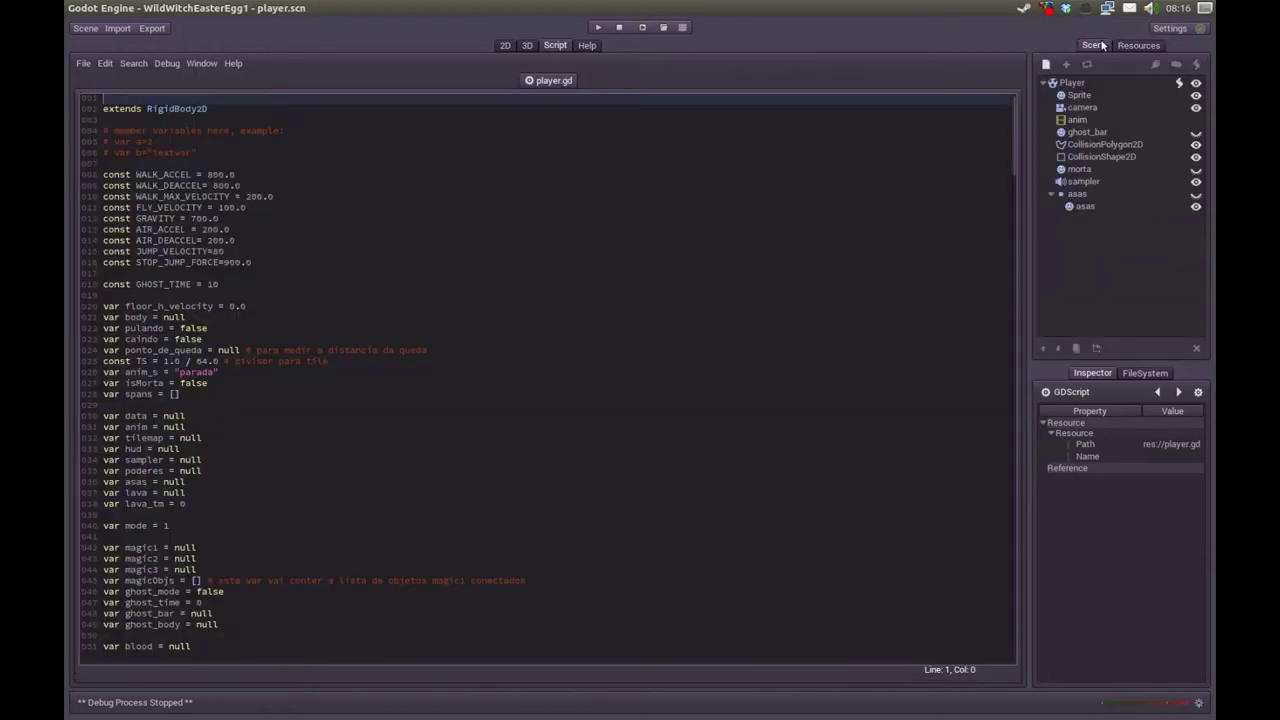
left_click(1092, 99)
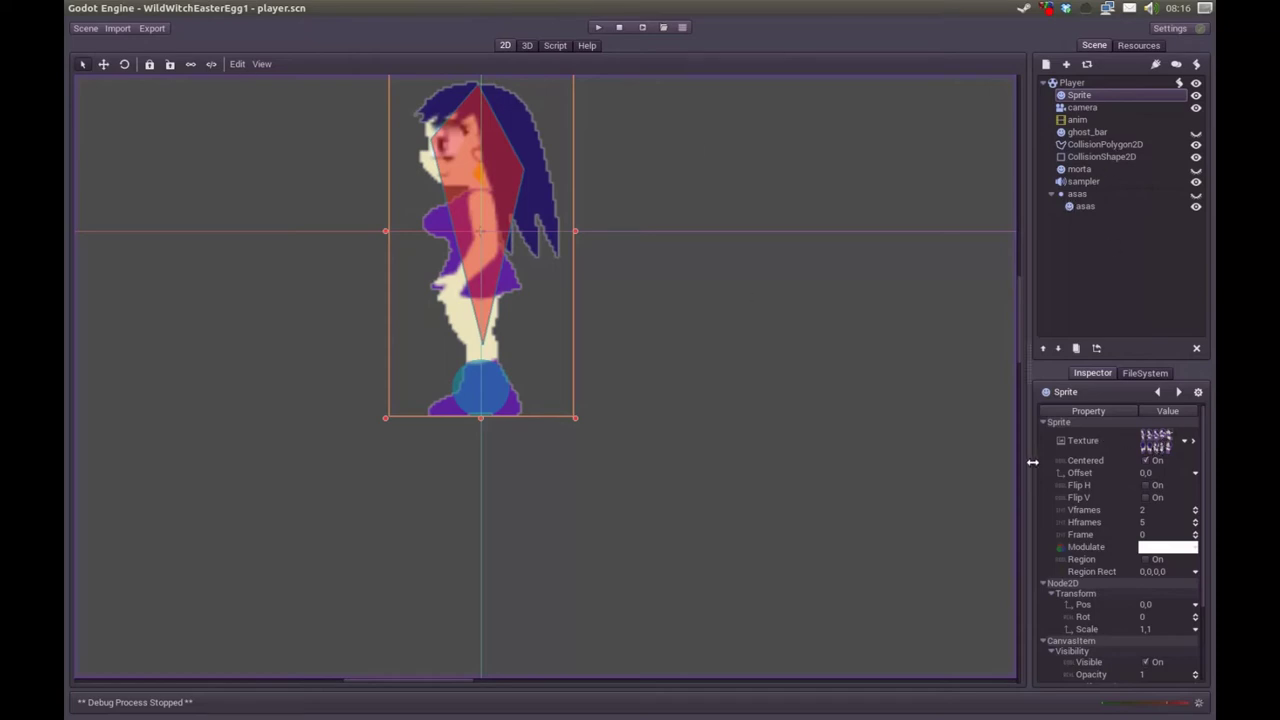
Re-centre the witch and show the Sprite Texture options menu with Load, Edit and Clear.
middle_click_drag(643, 253, 665, 303)
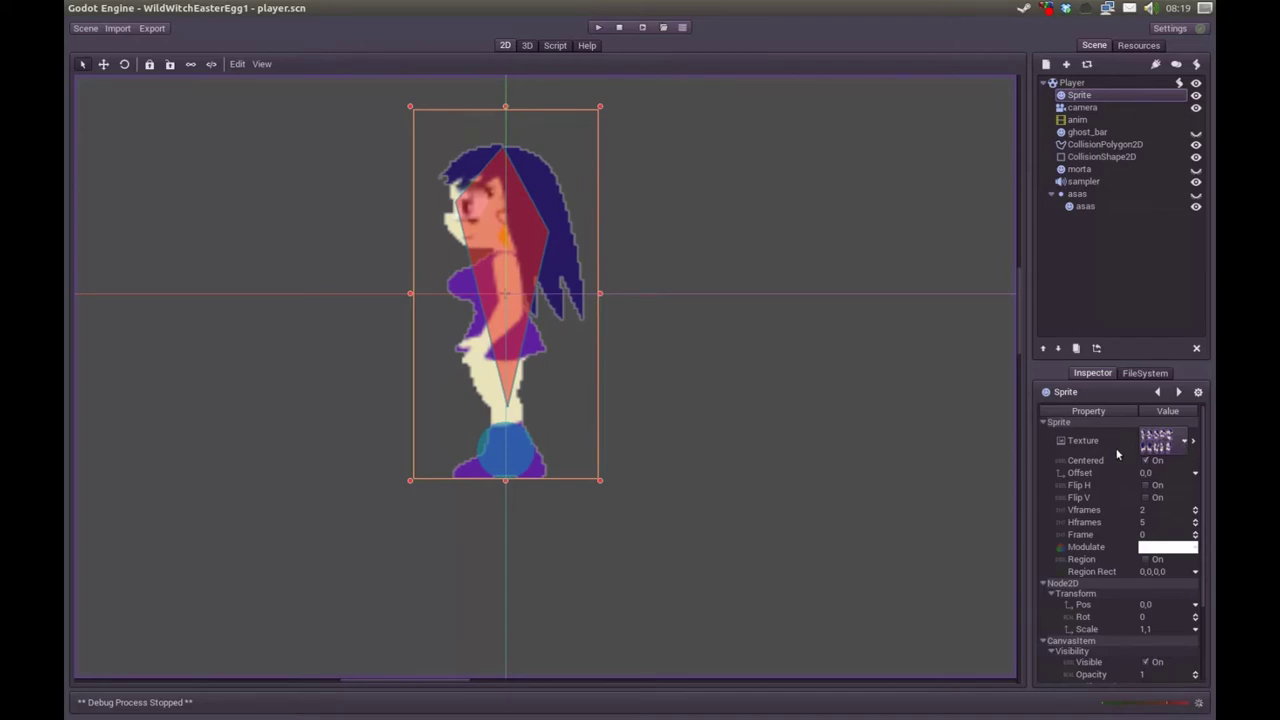
left_click(1184, 444)
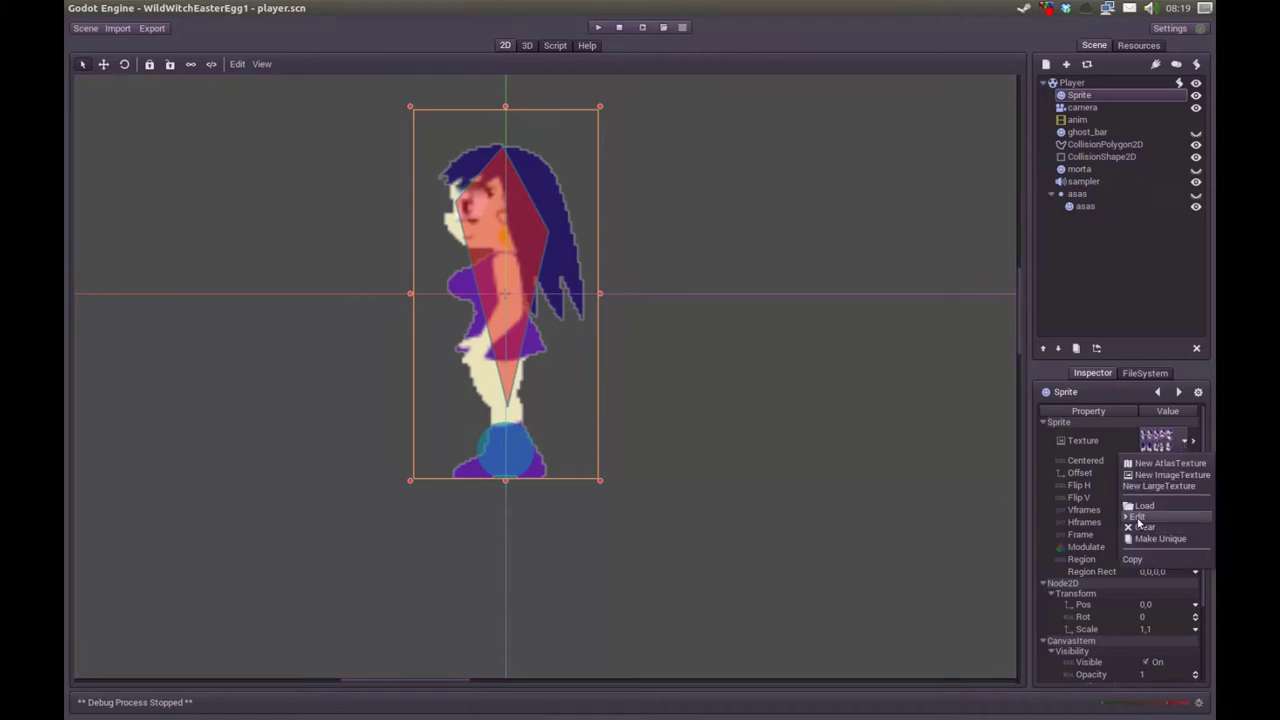
Open the player sprite's cibele.png texture for editing from the Inspector's Texture property.
left_click(1138, 517)
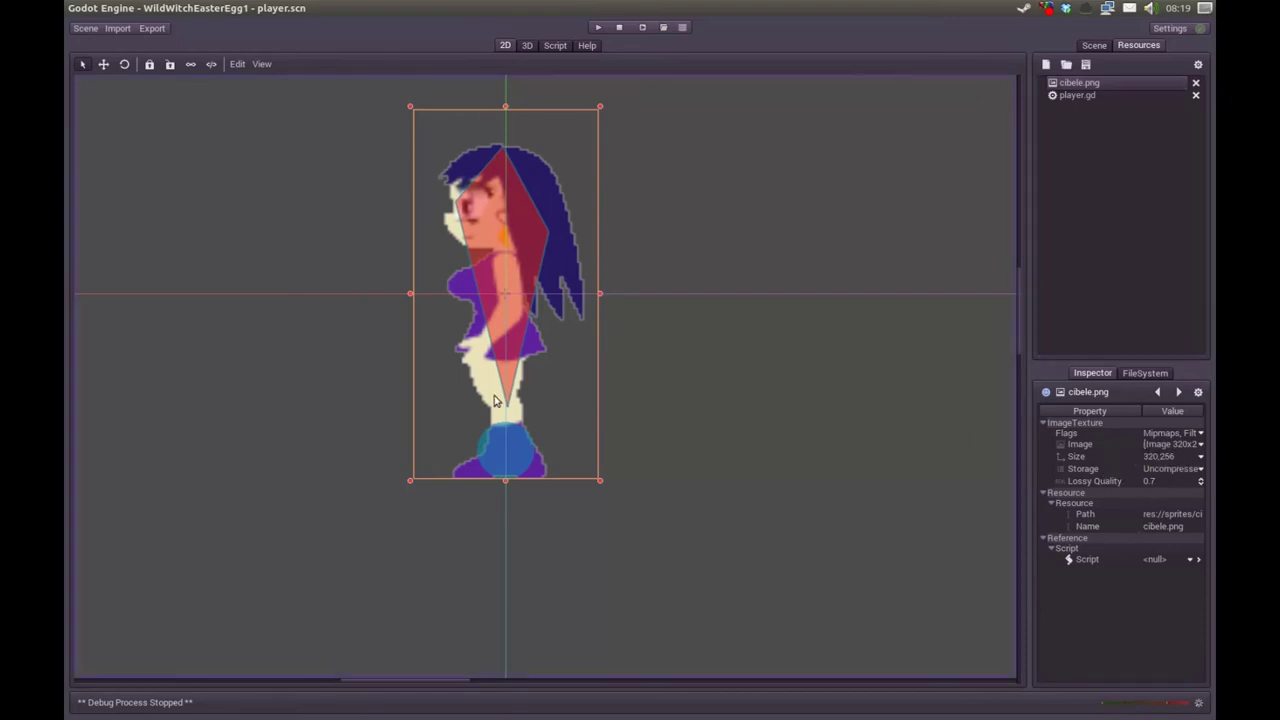
Apply Fix Alpha Edges to the cibele.png texture.
left_click(1199, 393)
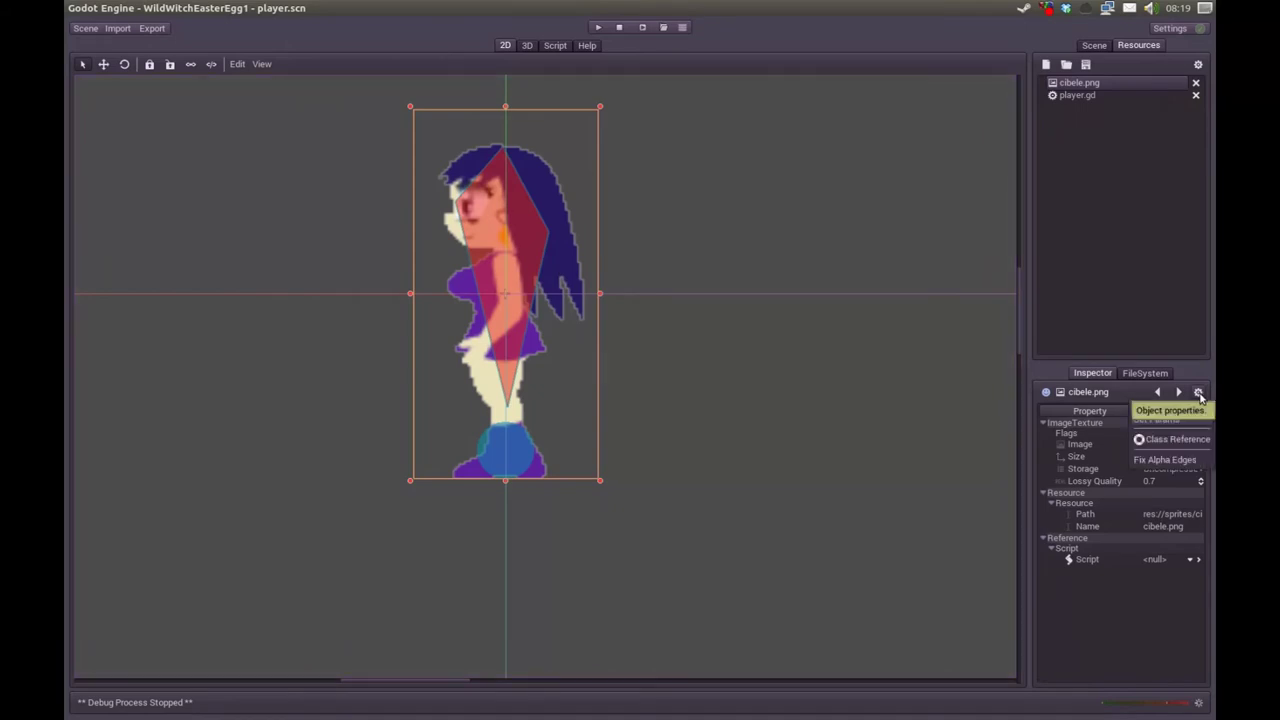
left_click(1150, 462)
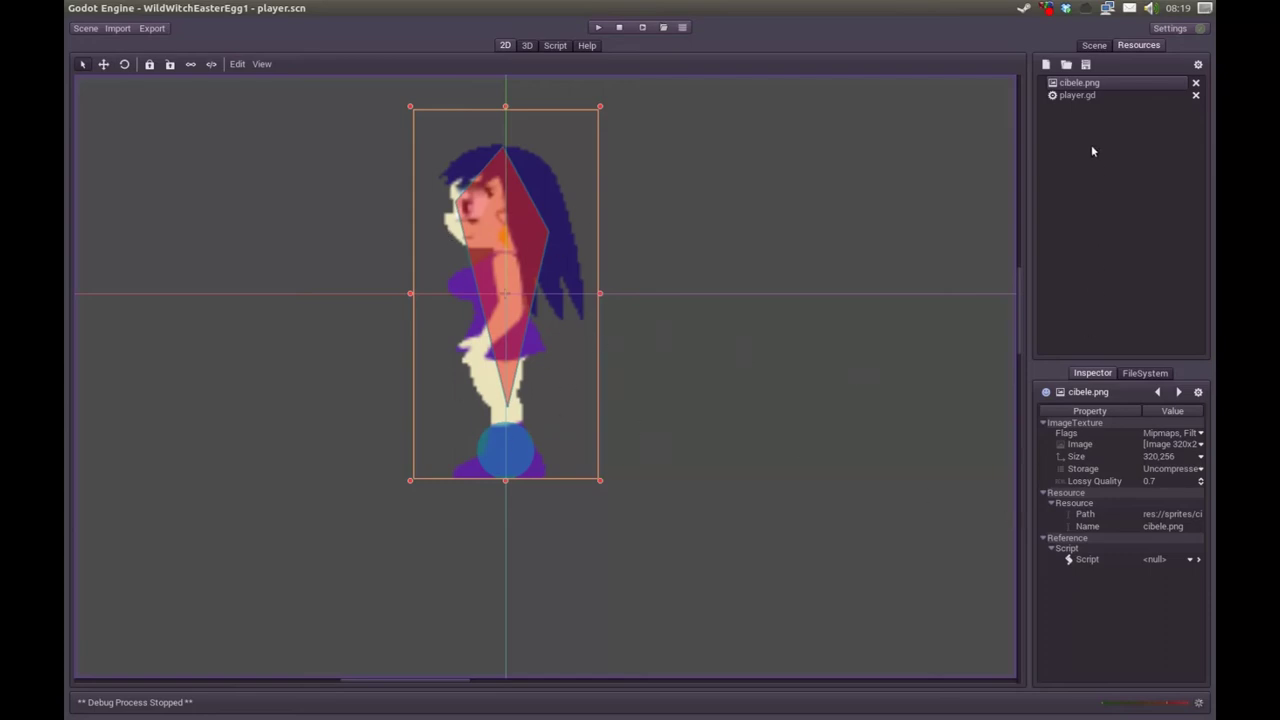
Save the corrected cibele.png texture with Save Resource.
left_click(1086, 66)
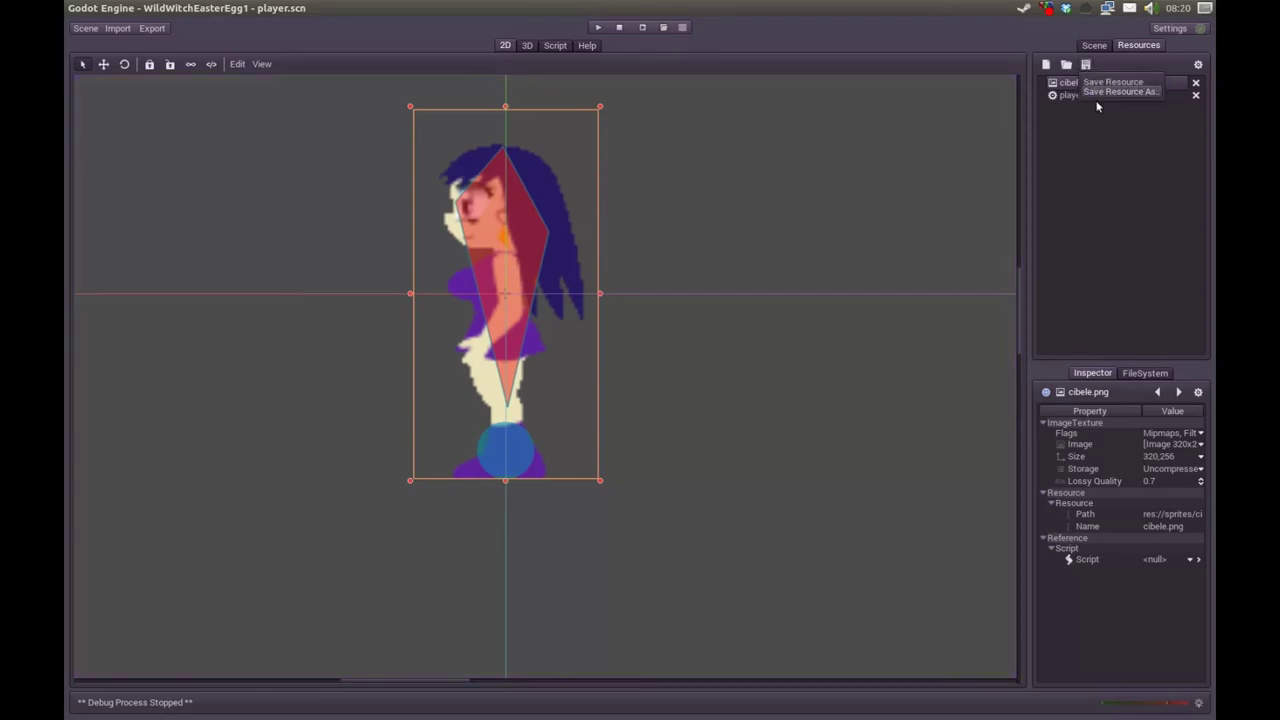
left_click(1123, 84)
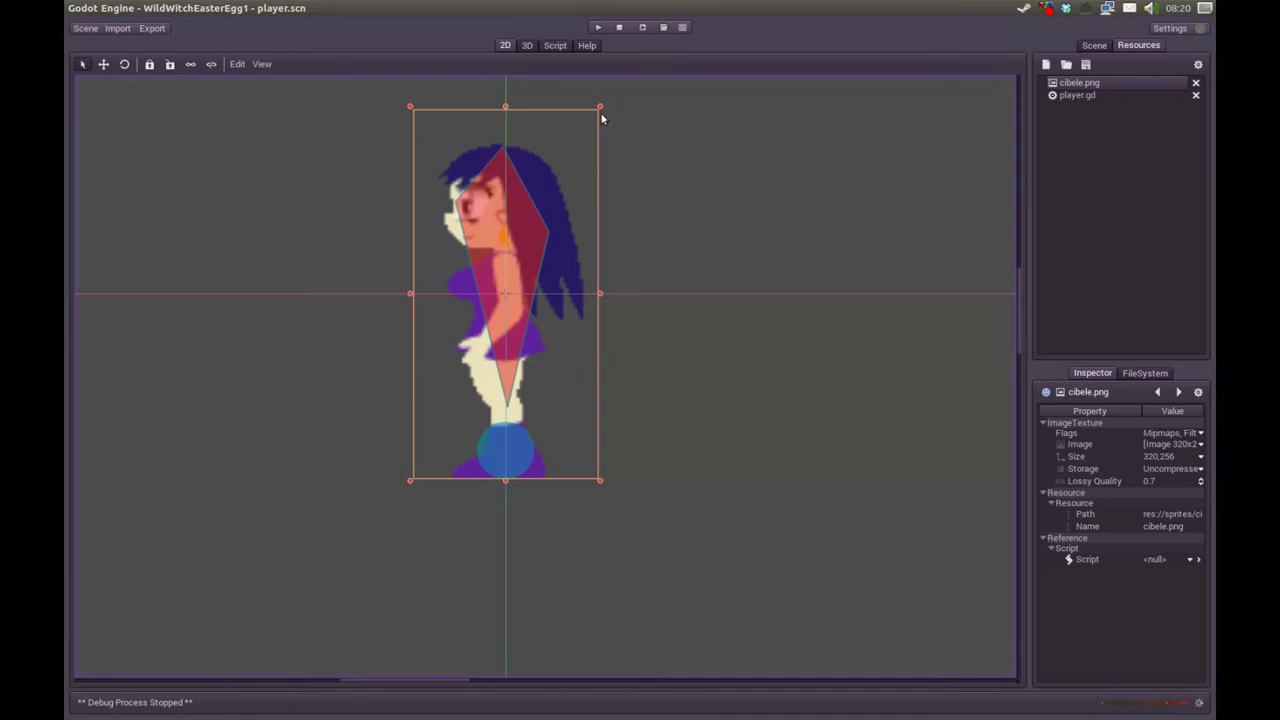
Open main.scn from the recent scenes and start a test run of the game.
left_click(93, 31)
mouse_move(127, 106)
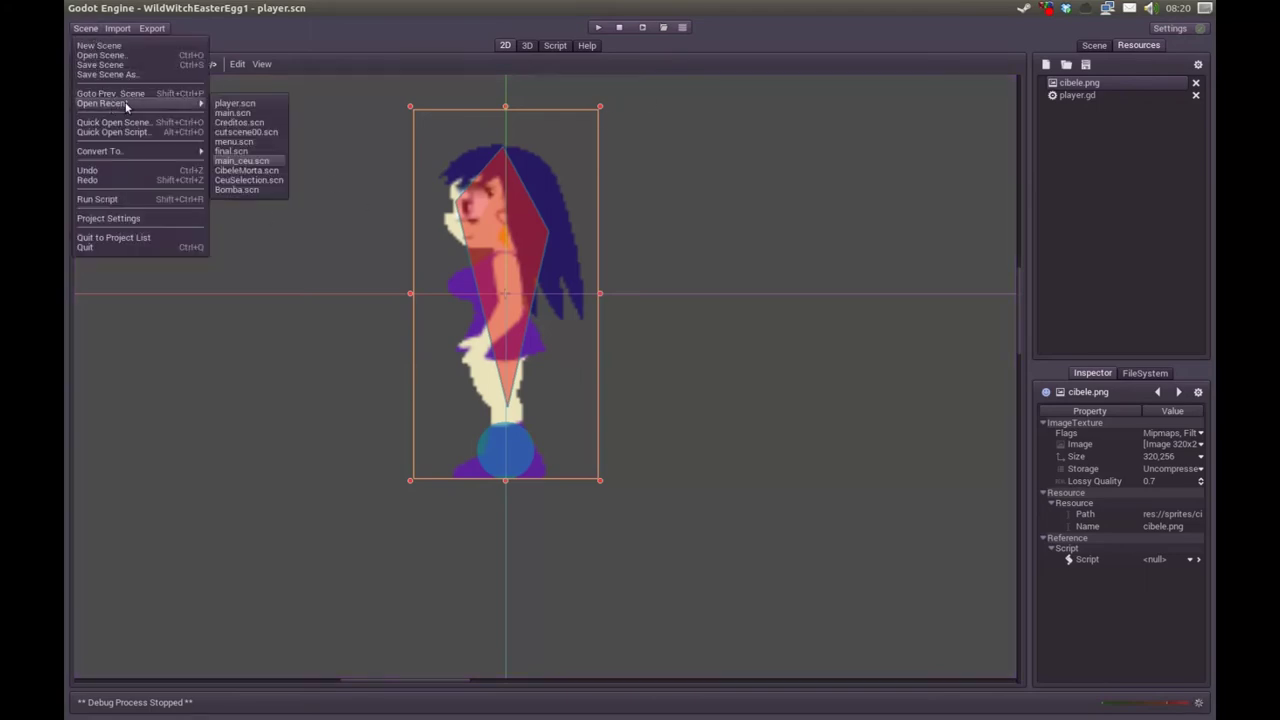
left_click(245, 114)
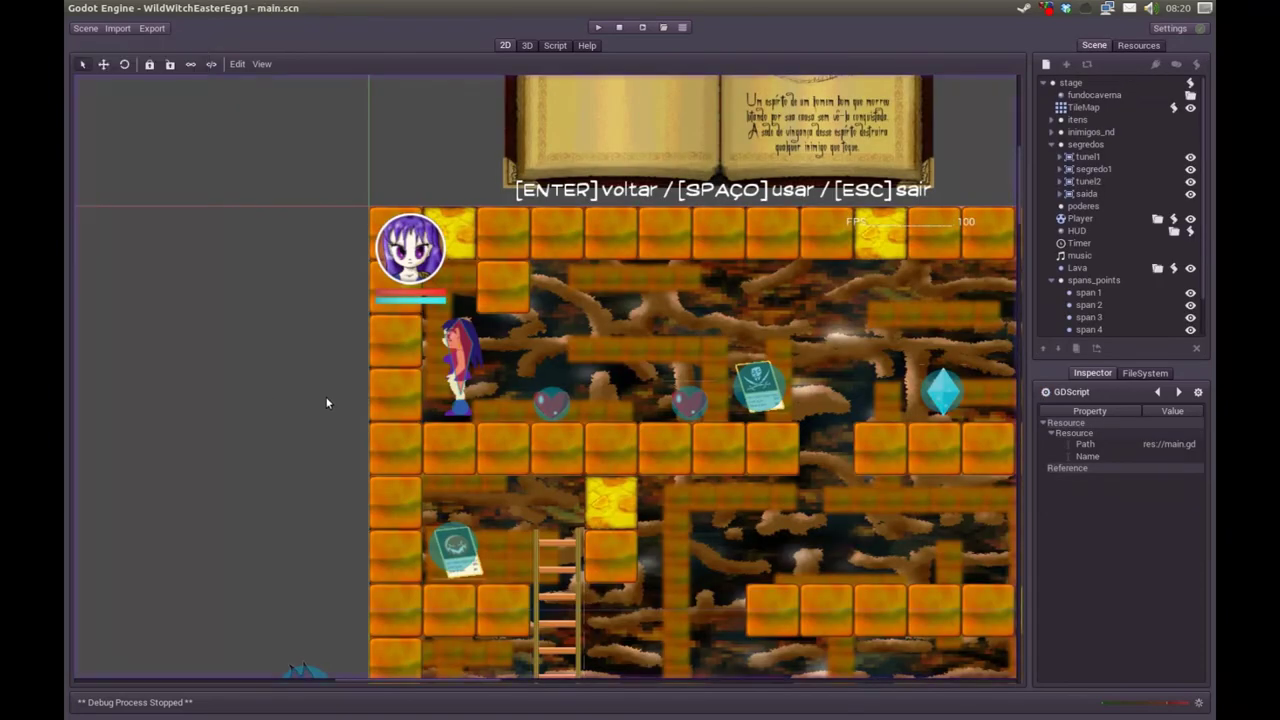
left_click(598, 28)
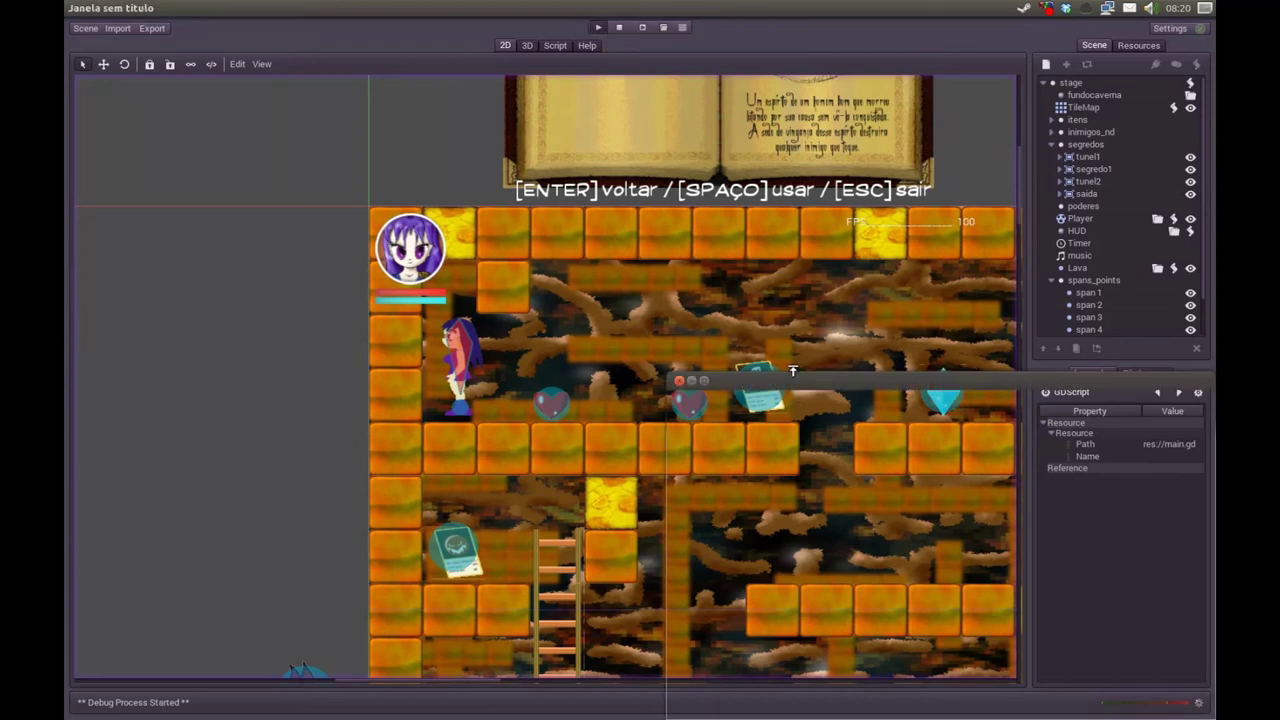
Center the game window, start playing from the Jogar menu and collect the heart.
left_click_drag(782, 372, 475, 190)
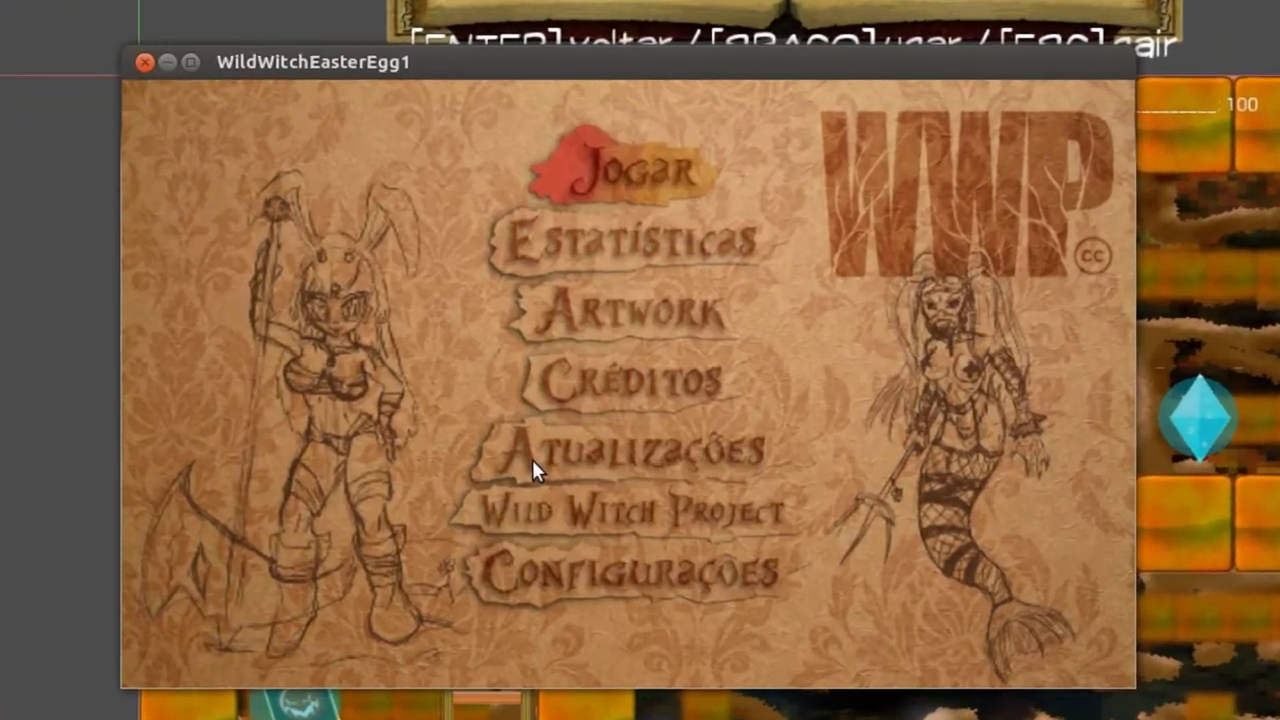
key("Return")
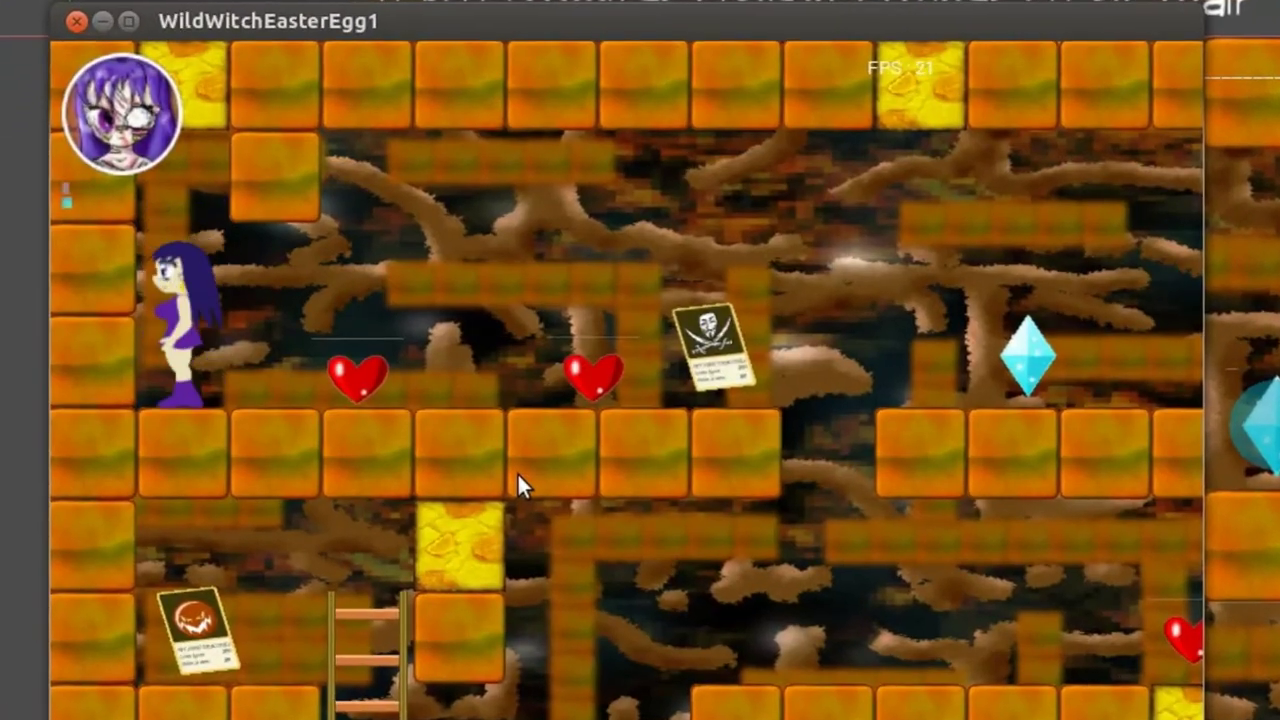
key("Right")
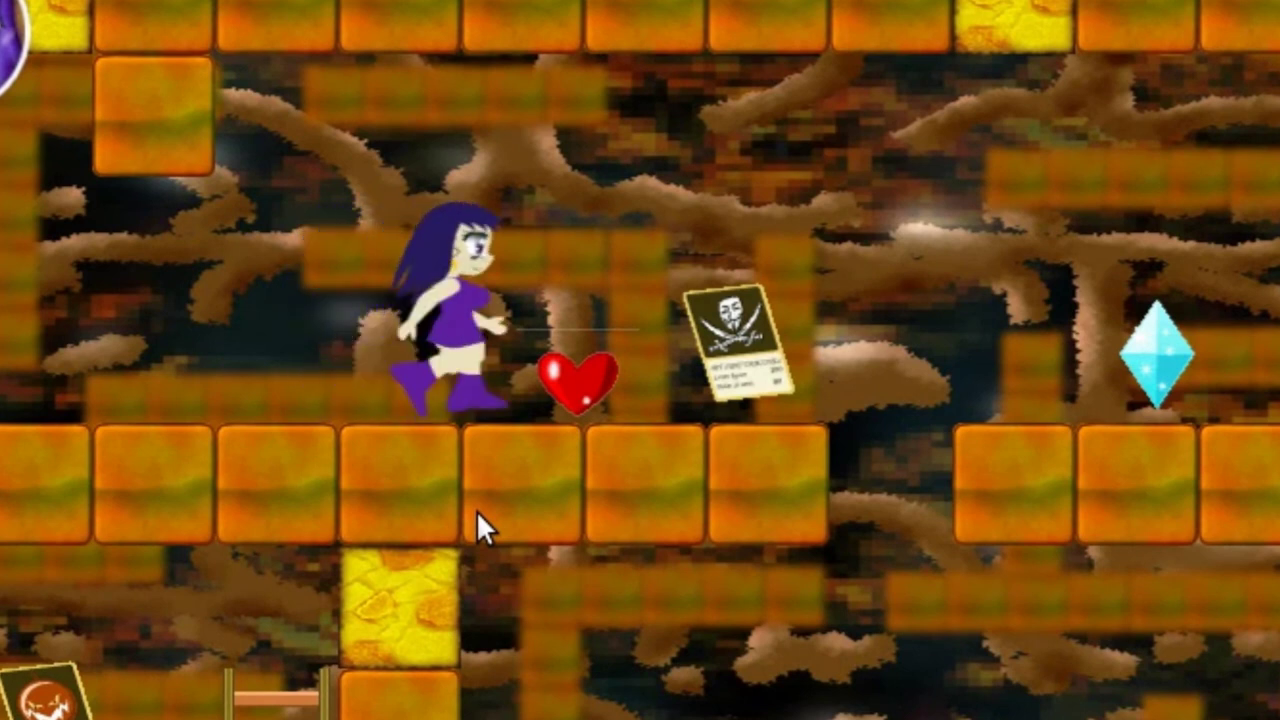
key("Left")
key("Right")
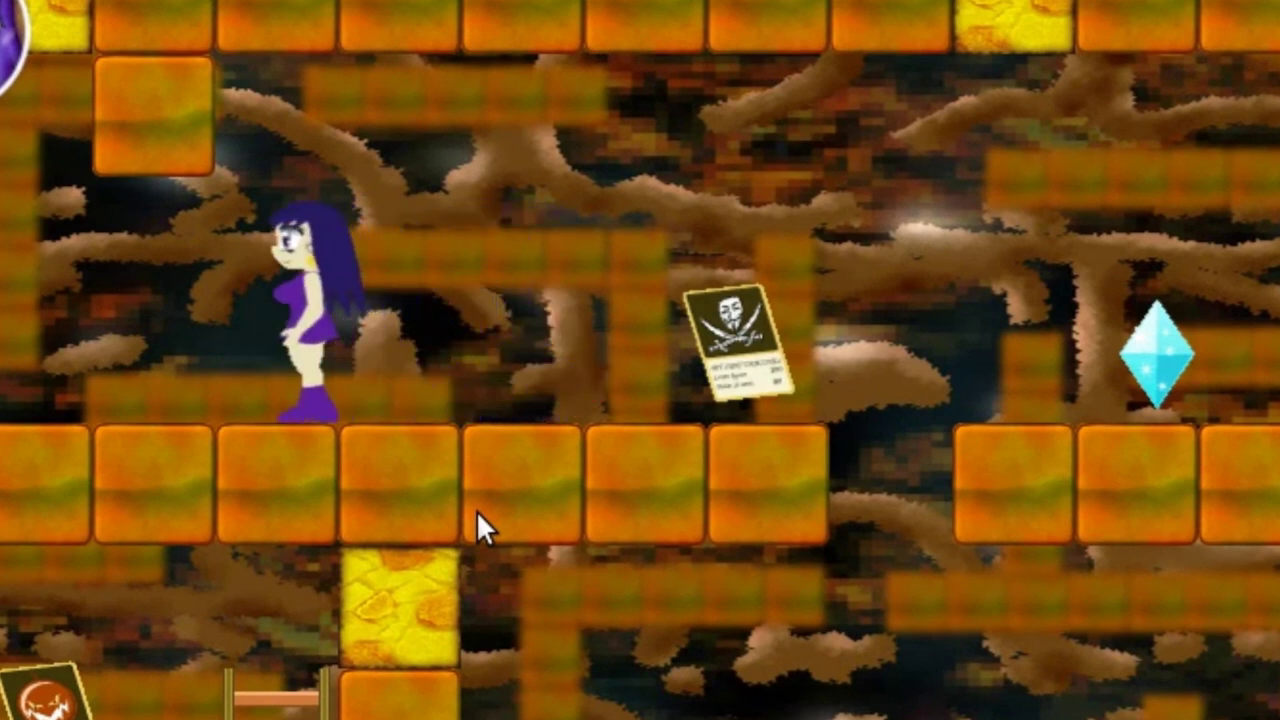
Jump across the gap to collect the crystal, then close the game and dismiss the alert.
key("Up")
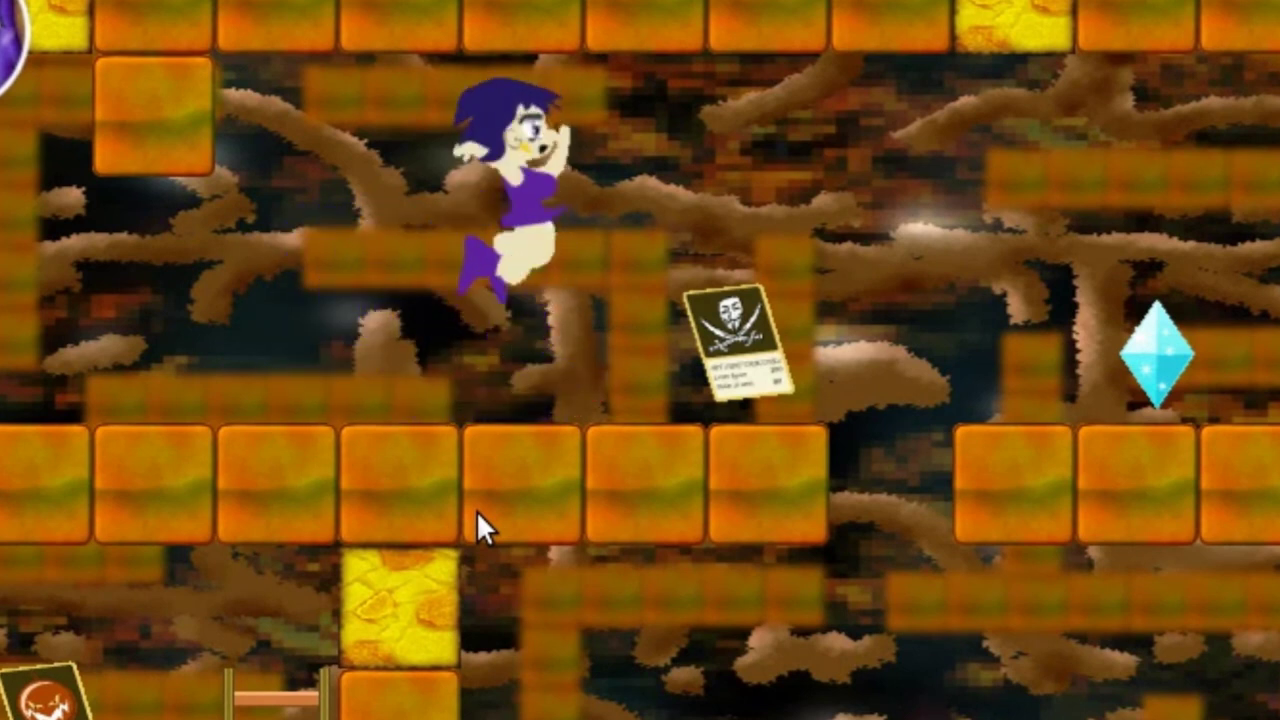
key("Right")
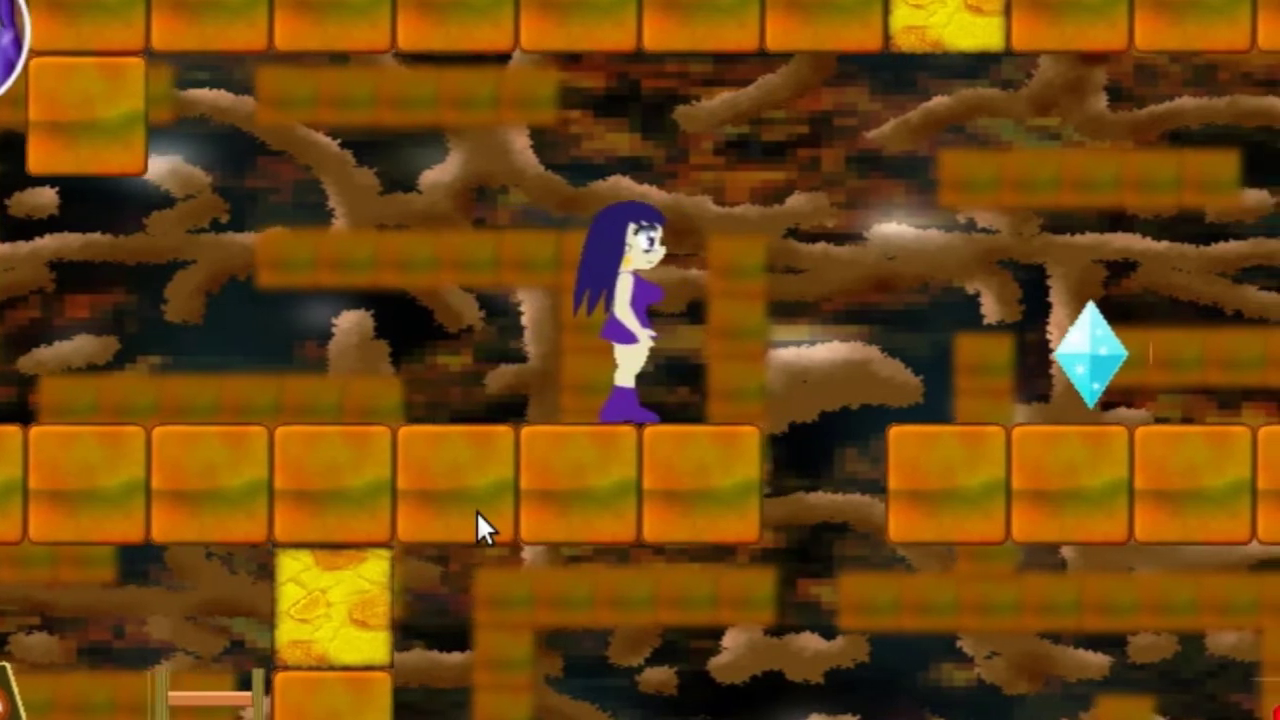
key("Right")
key("Right")
key("Up")
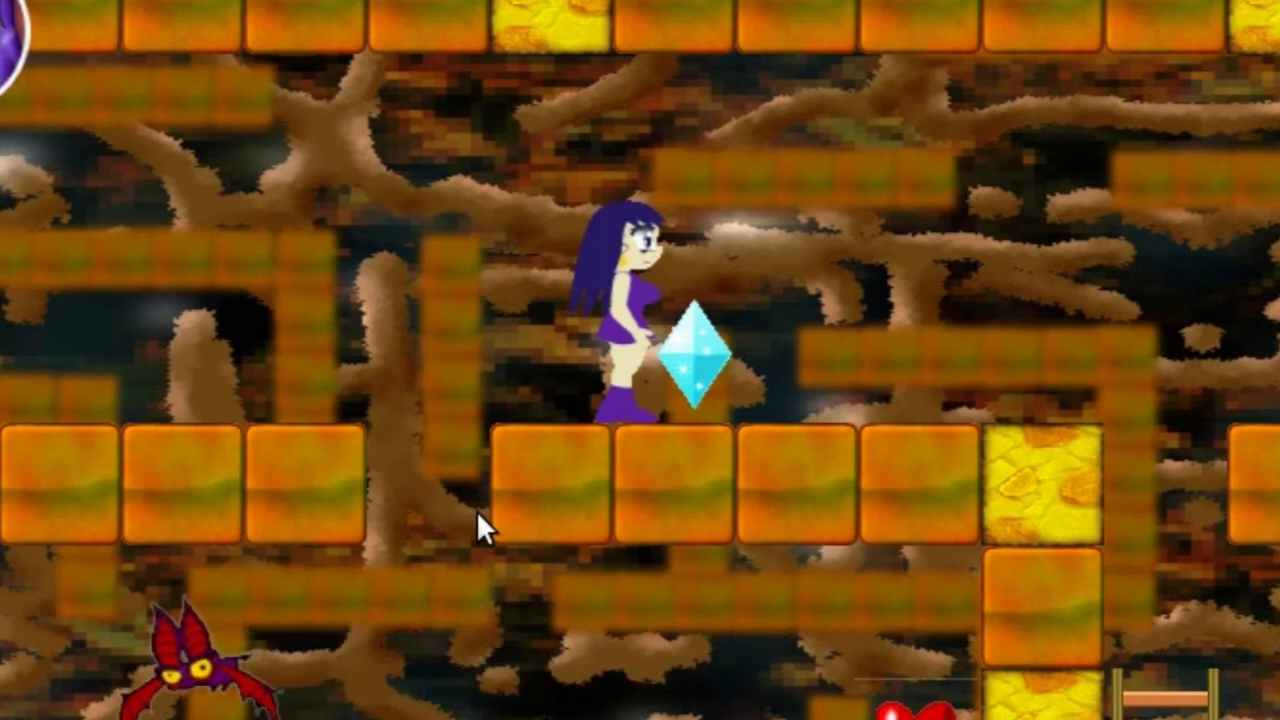
key("Right")
key("Left")
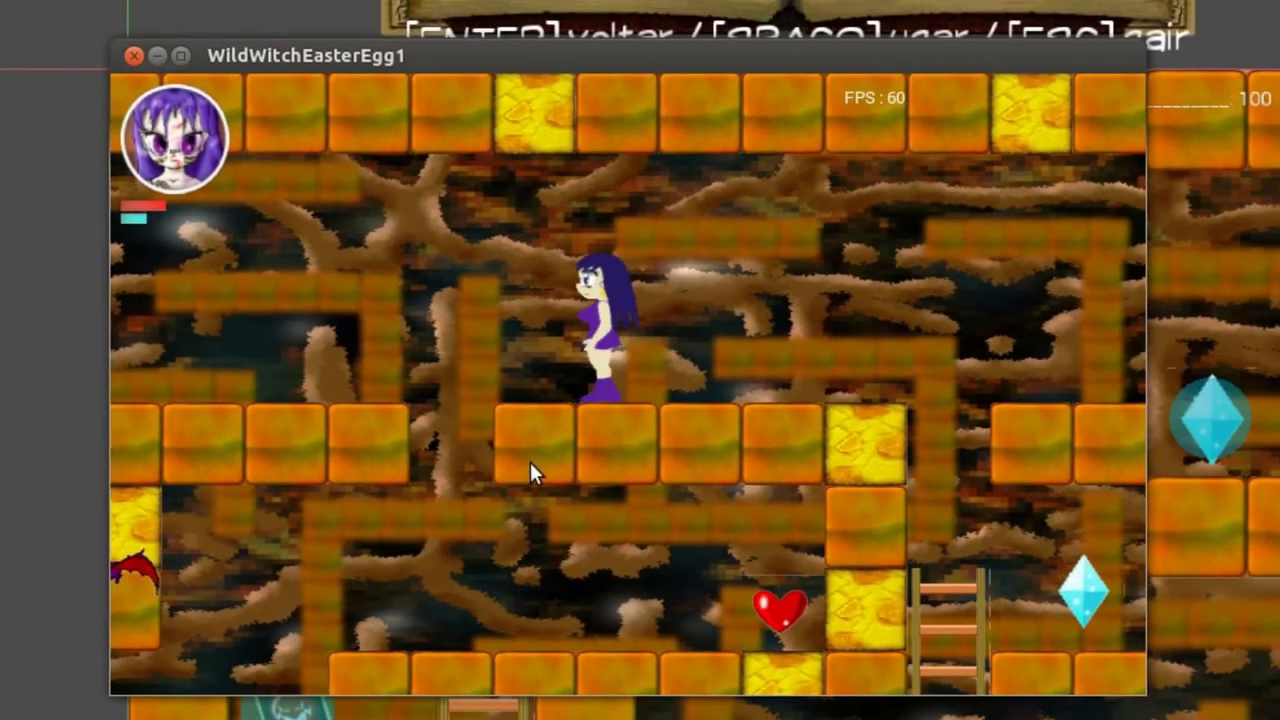
key("Right")
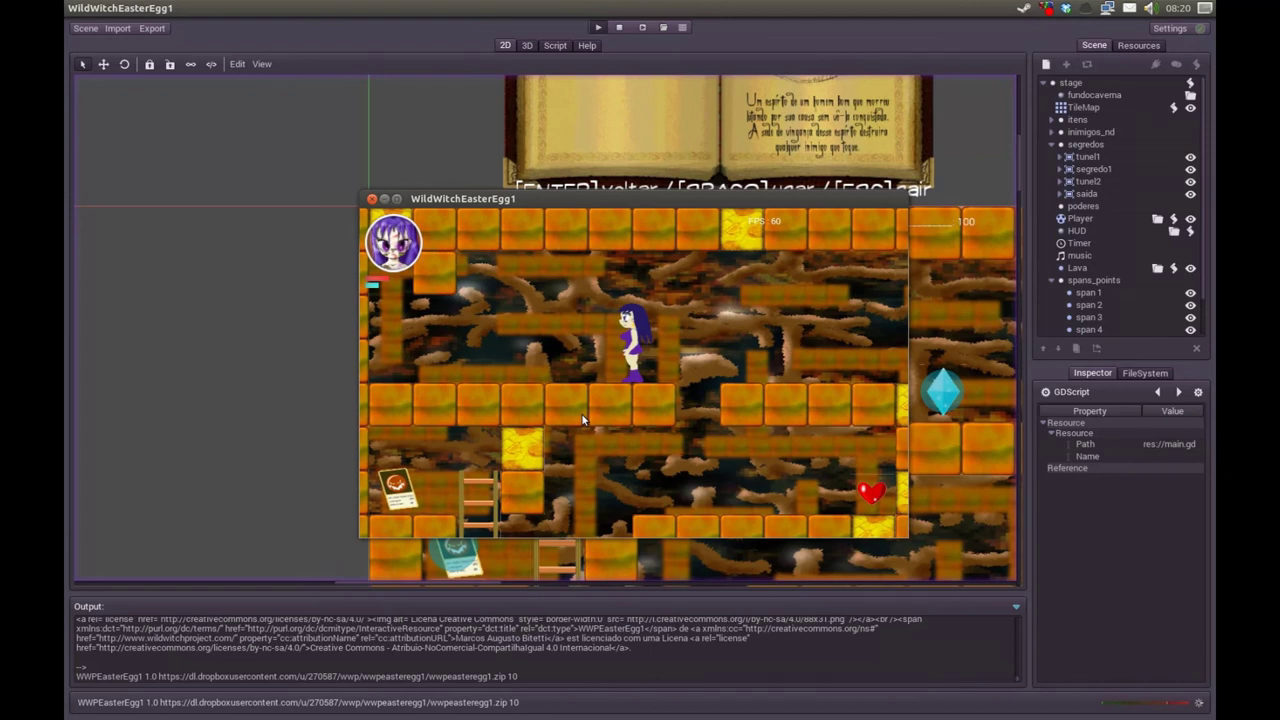
left_click(371, 198)
left_click(640, 388)
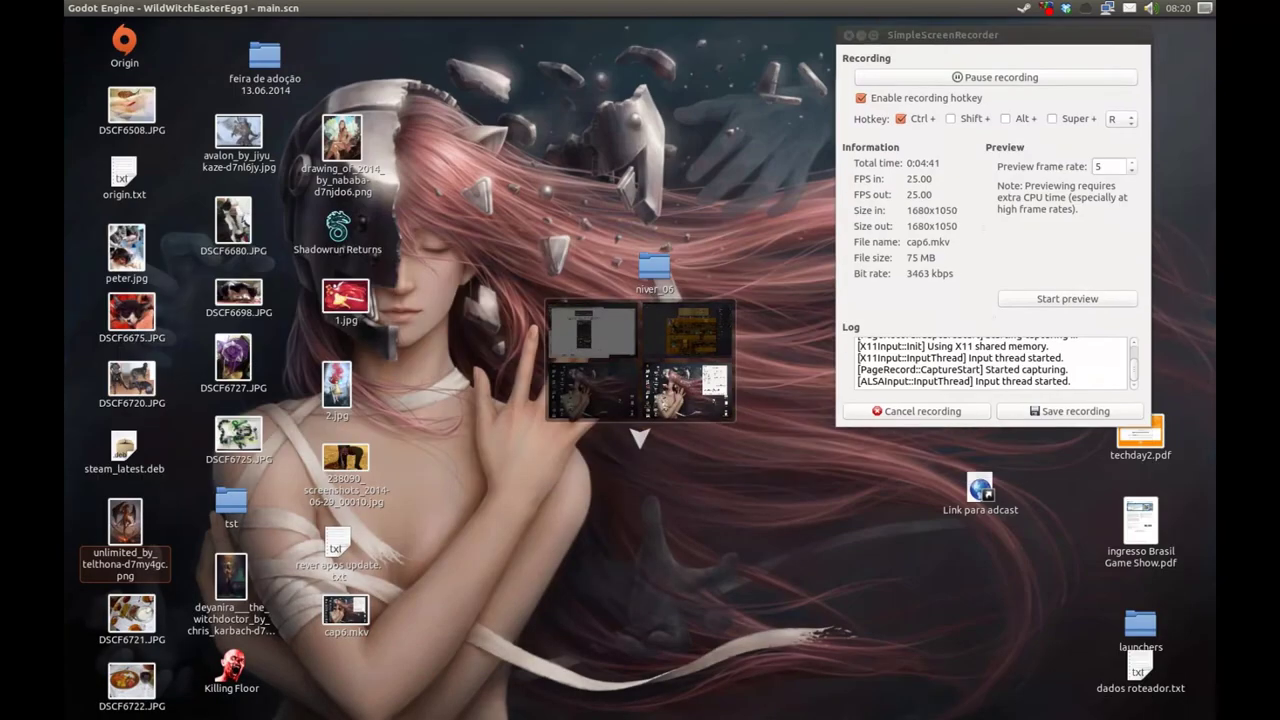